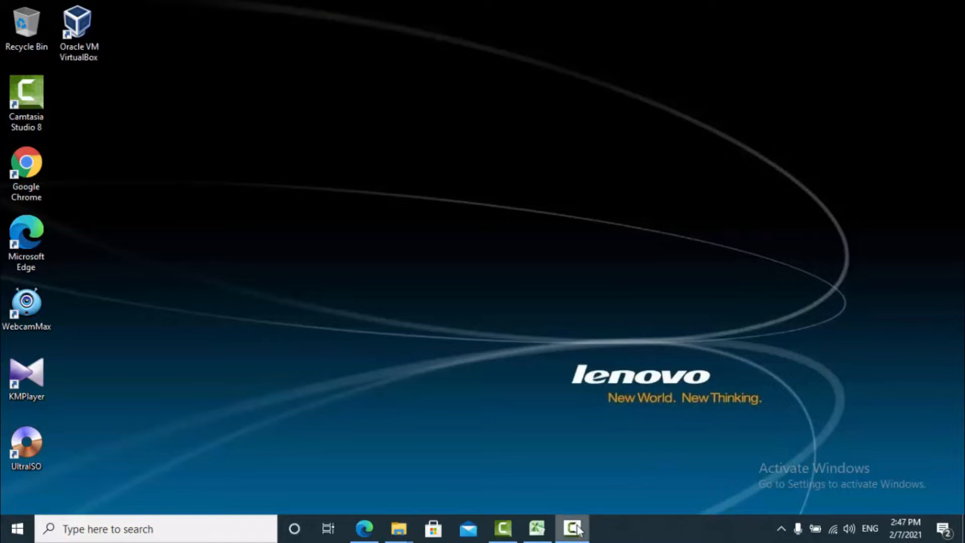
# Step: Delete the KERTAS row (row 3) from the item list on Sheet1, and undo the deletion
pyautogui.moveTo(578, 529)
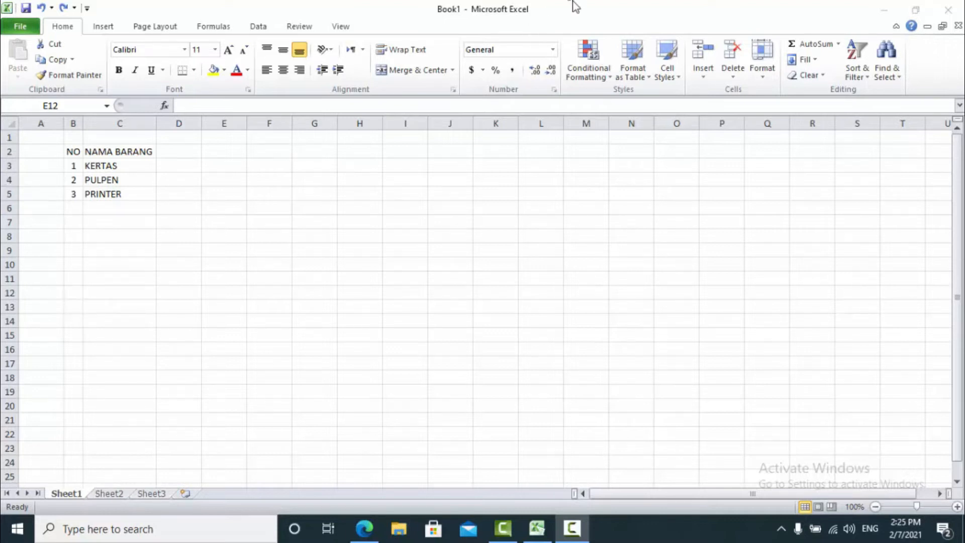
pyautogui.doubleClick(555, 14)
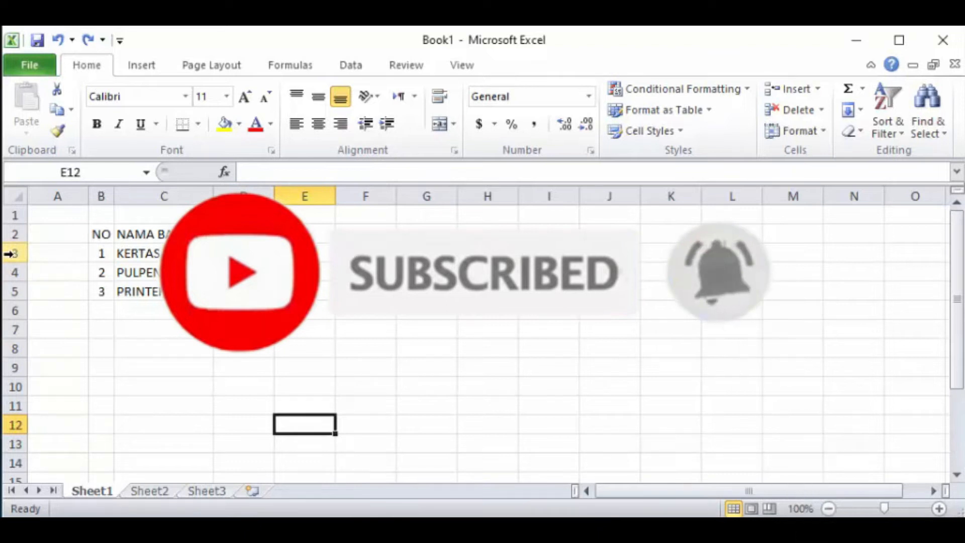
pyautogui.click(11, 254)
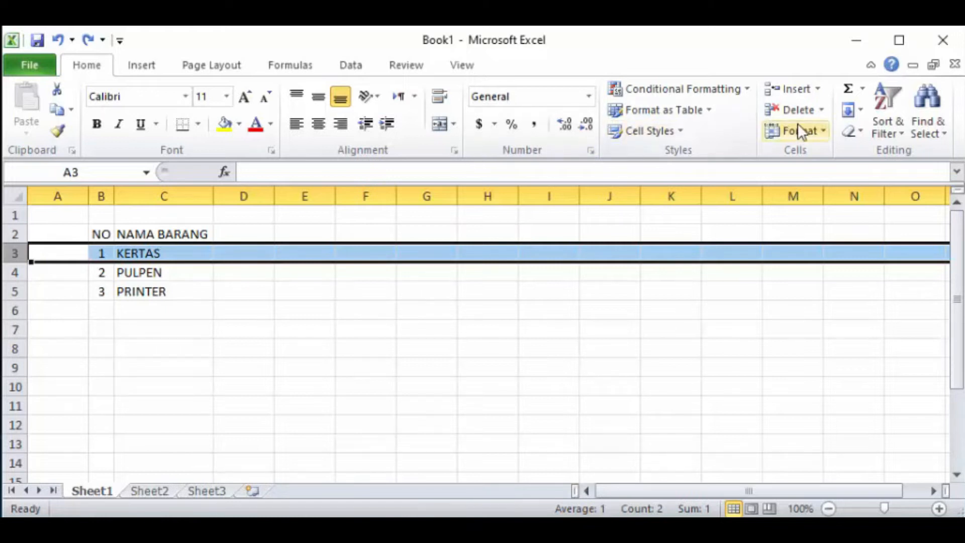
pyautogui.click(822, 110)
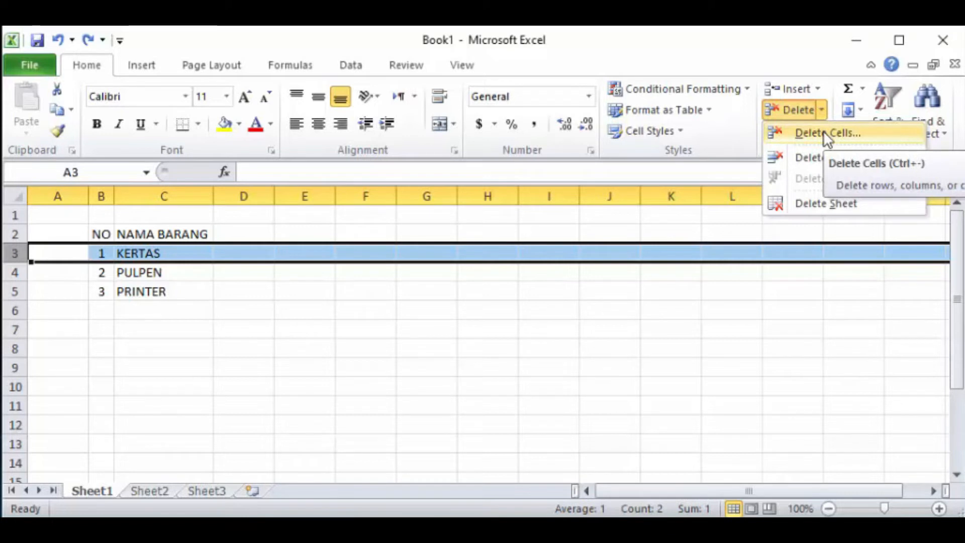
pyautogui.click(824, 131)
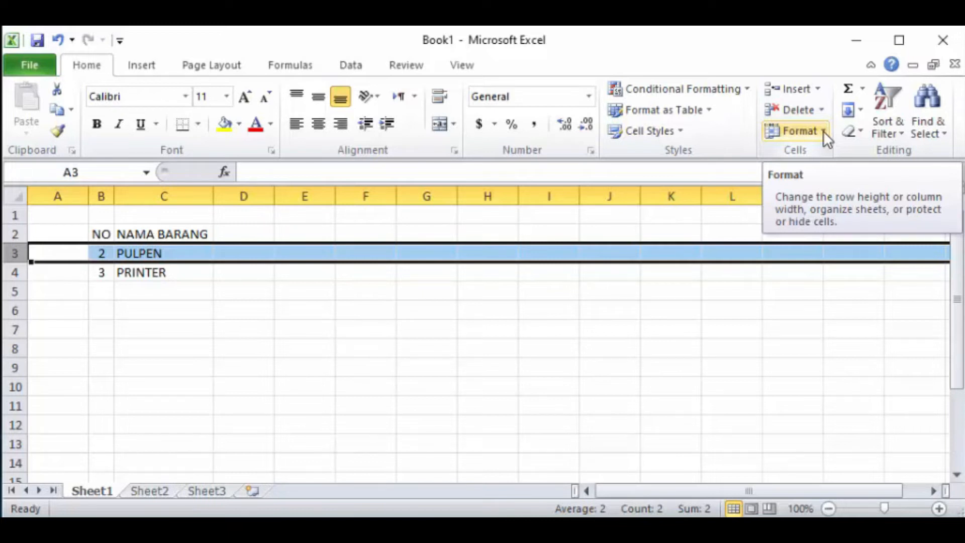
pyautogui.hotkey('ctrl', 'z')
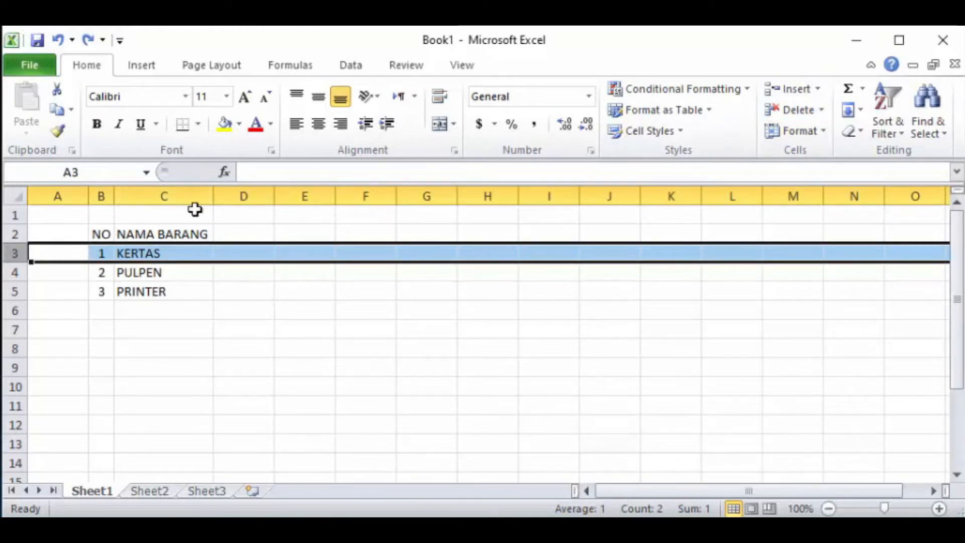
# Step: Delete the entire NAMA BARANG column (column C) from Sheet1
pyautogui.click(147, 192)
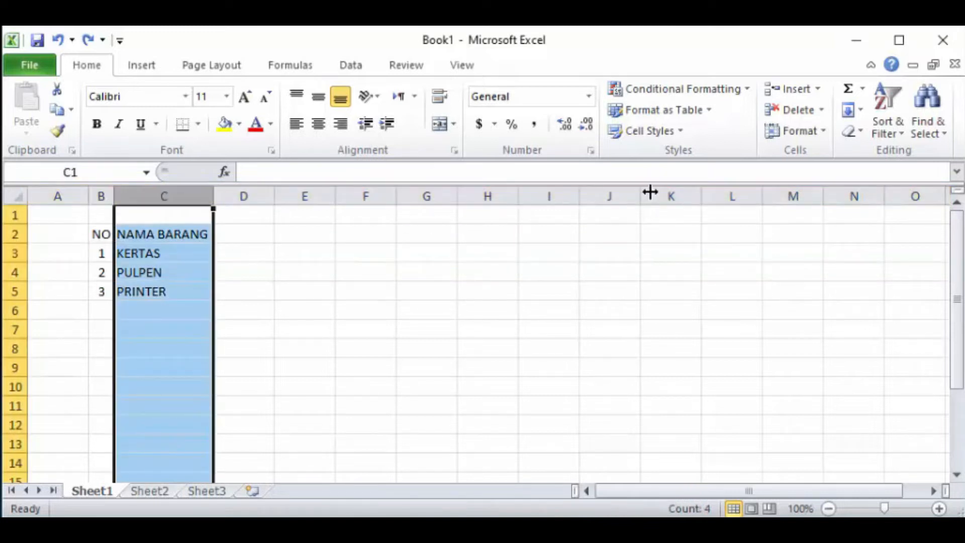
pyautogui.click(821, 111)
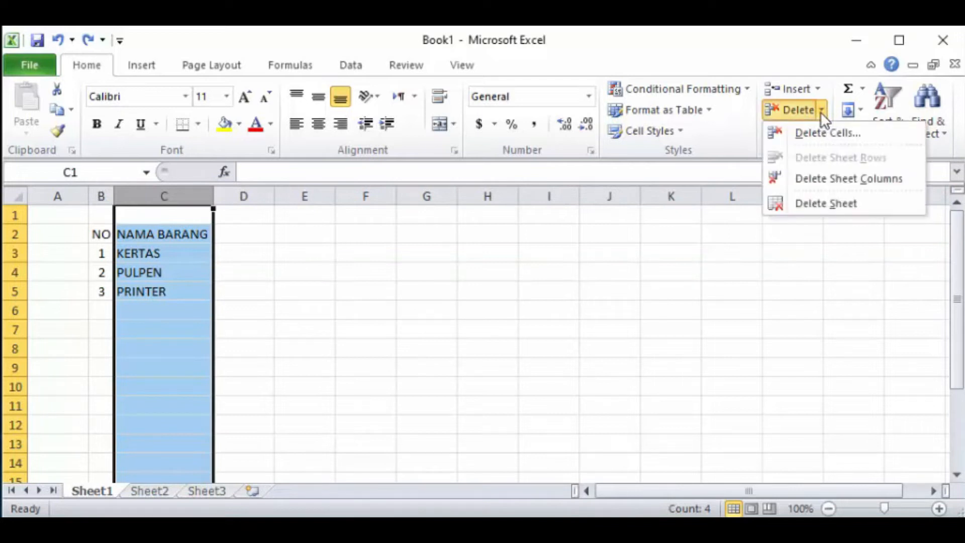
pyautogui.click(814, 179)
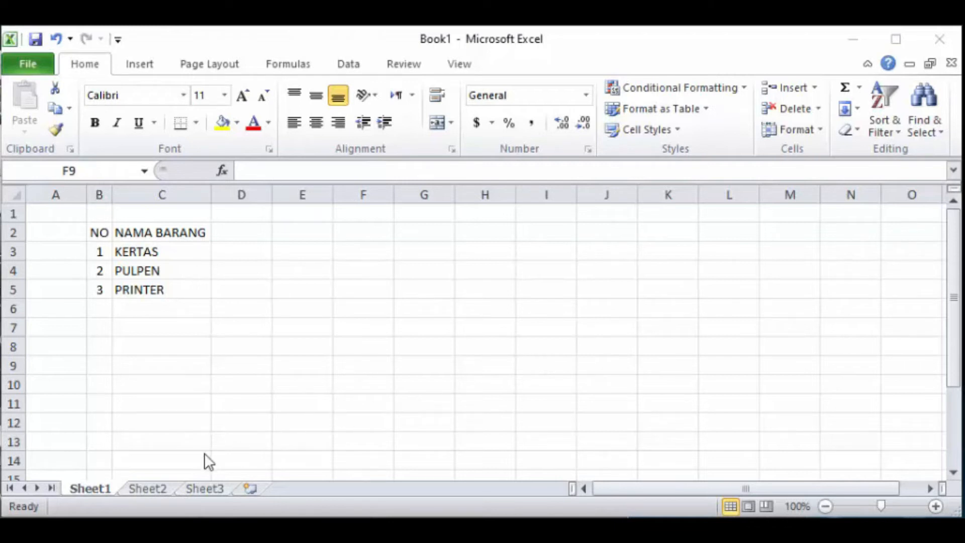
# Step: Enter the title "MENGGABUNGKAN BEBERAPA CELL PADA MICROSOFT EXCEL" in cell B2 of Sheet2
pyautogui.click(142, 488)
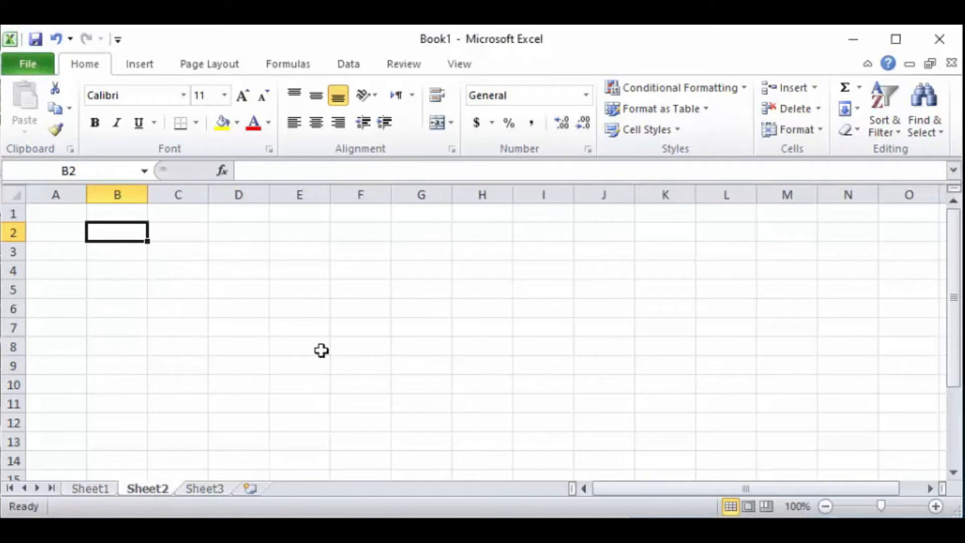
pyautogui.write('ME')
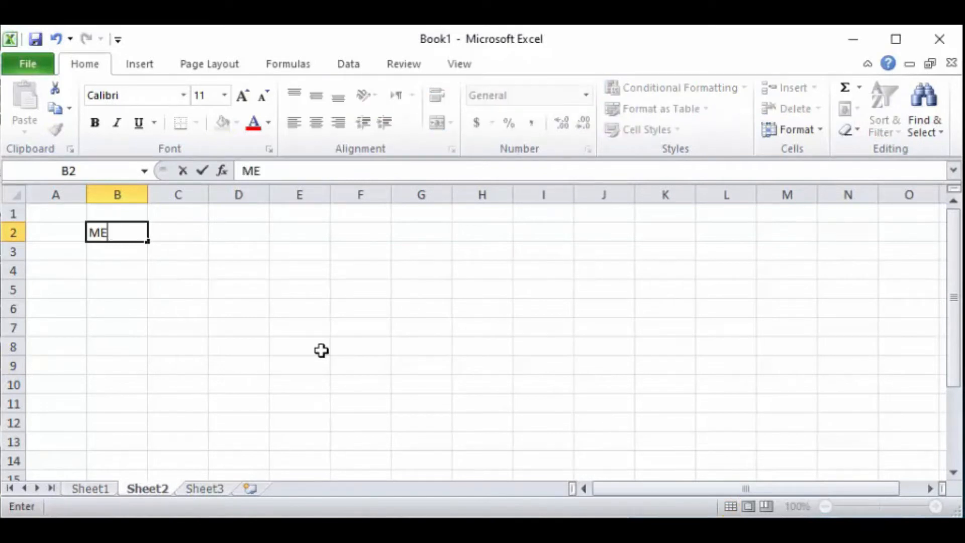
pyautogui.write('NGGABUN')
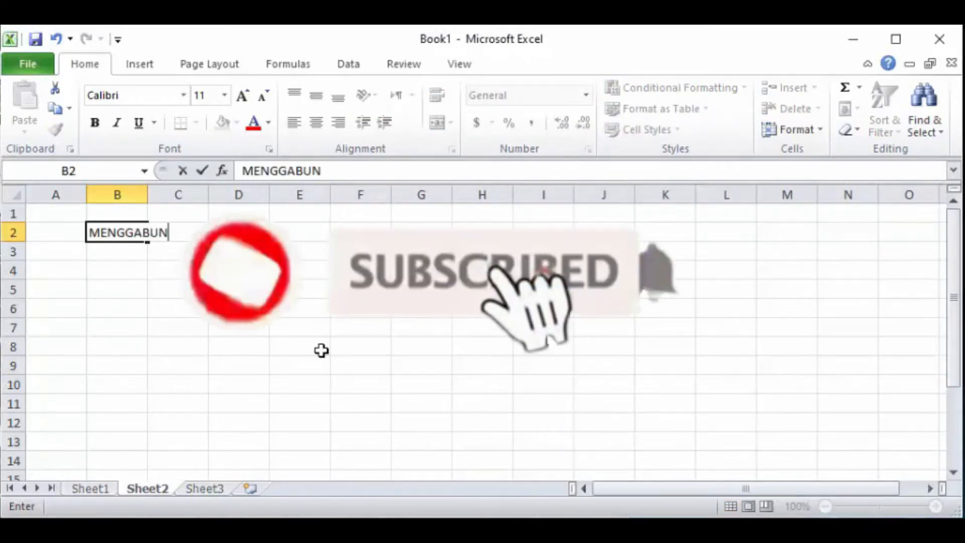
pyautogui.write('GKAN B')
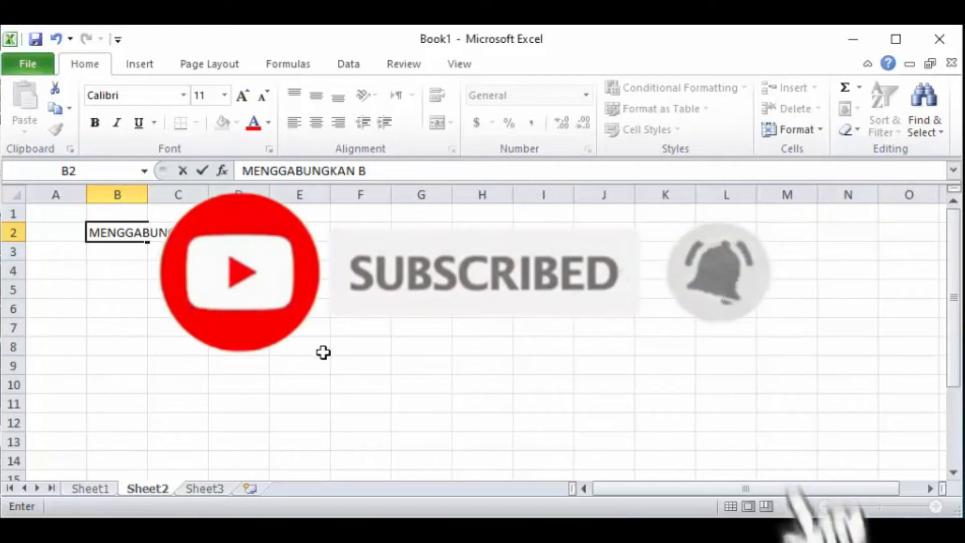
pyautogui.write('EBERAP')
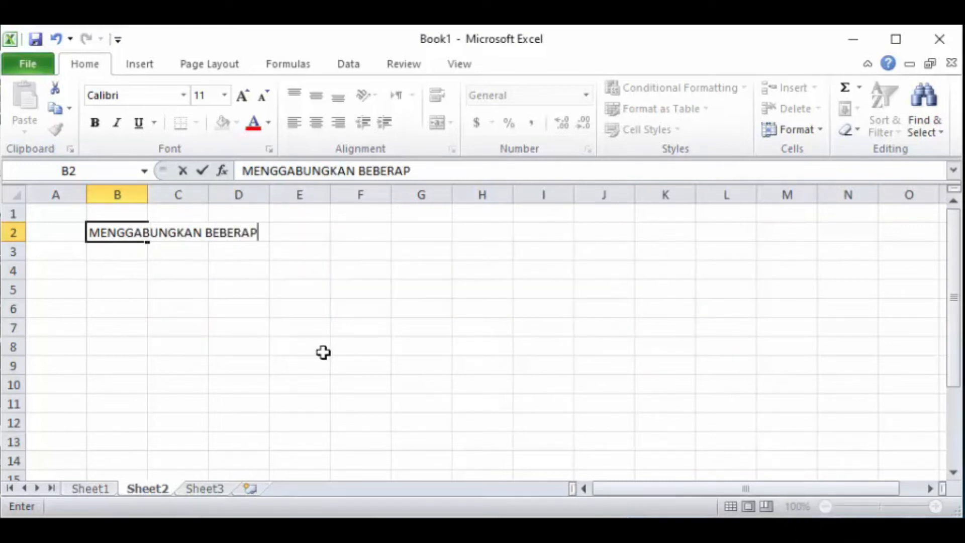
pyautogui.write('A CELL ')
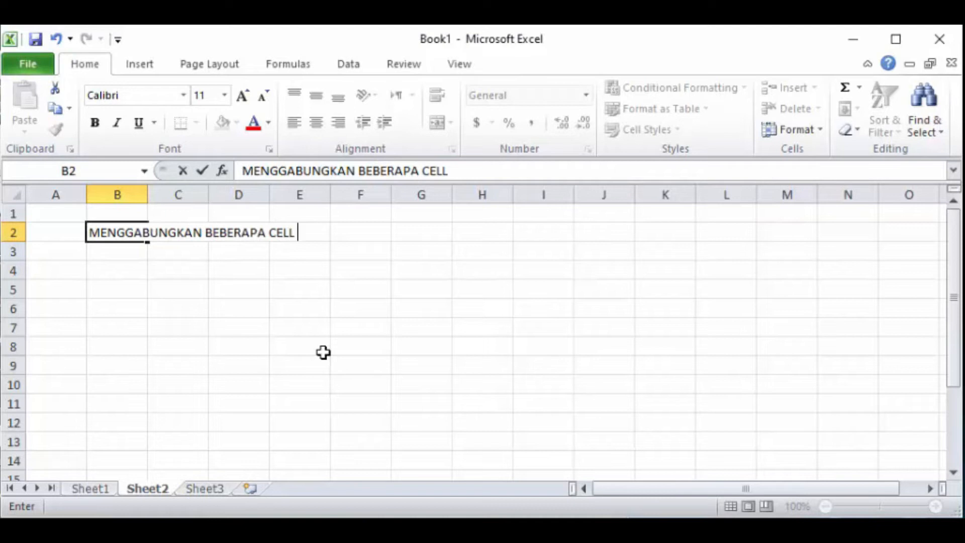
pyautogui.write('PADA')
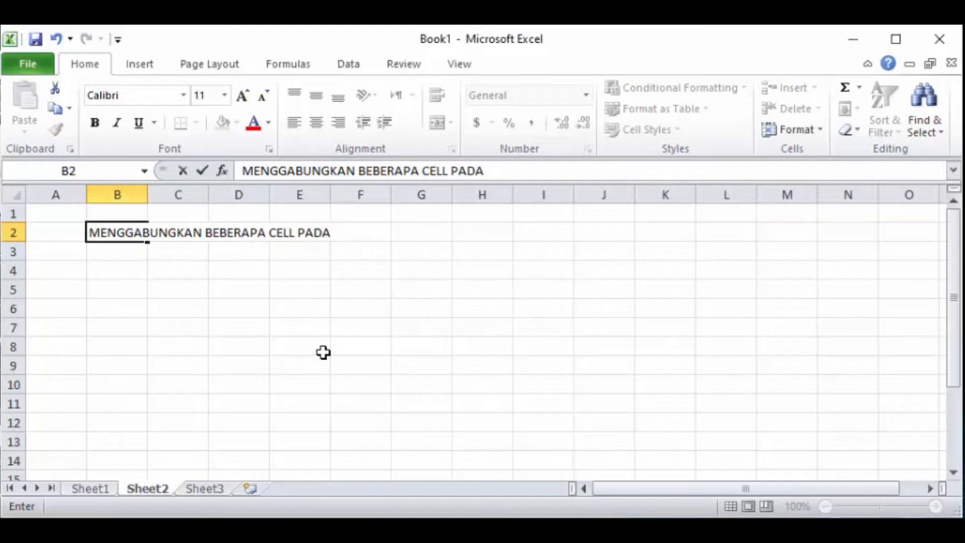
pyautogui.write(' MICROSO')
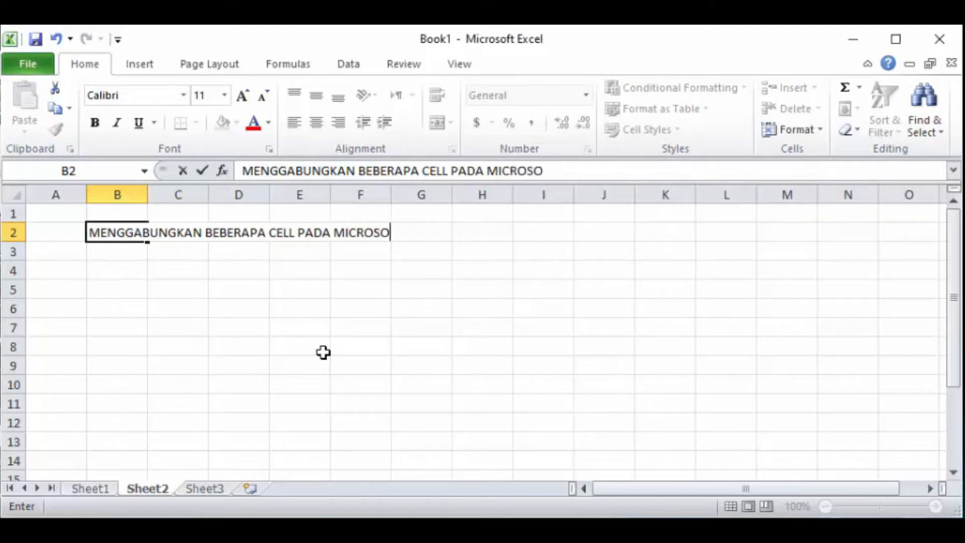
pyautogui.write('FT EXCEL')
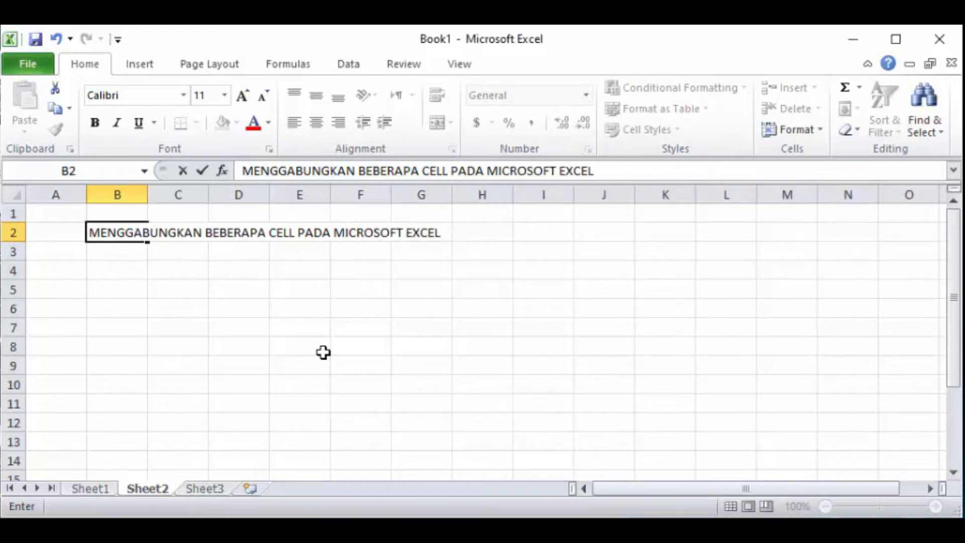
pyautogui.press('Return')
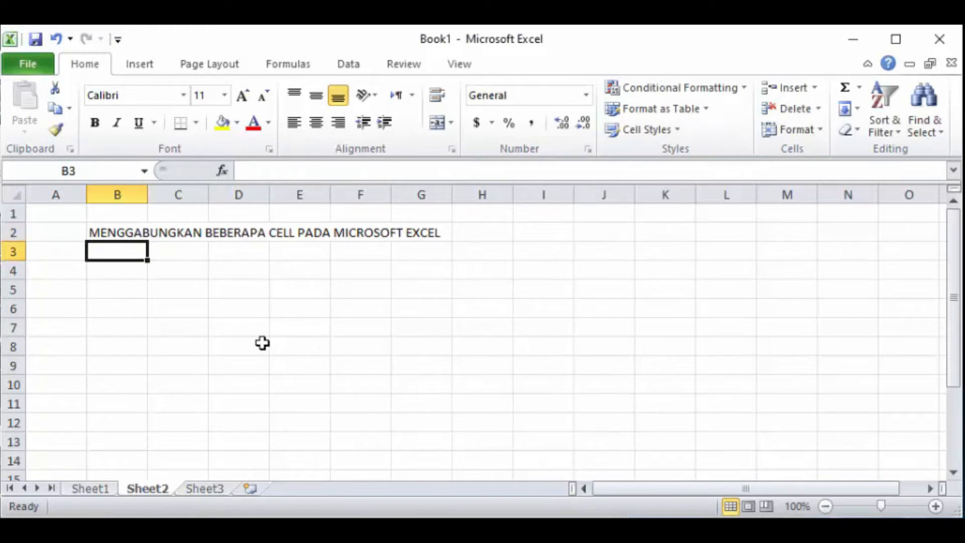
# Step: Merge and center the title across B2:G2 on Sheet2, and undo the merge
pyautogui.click(116, 230)
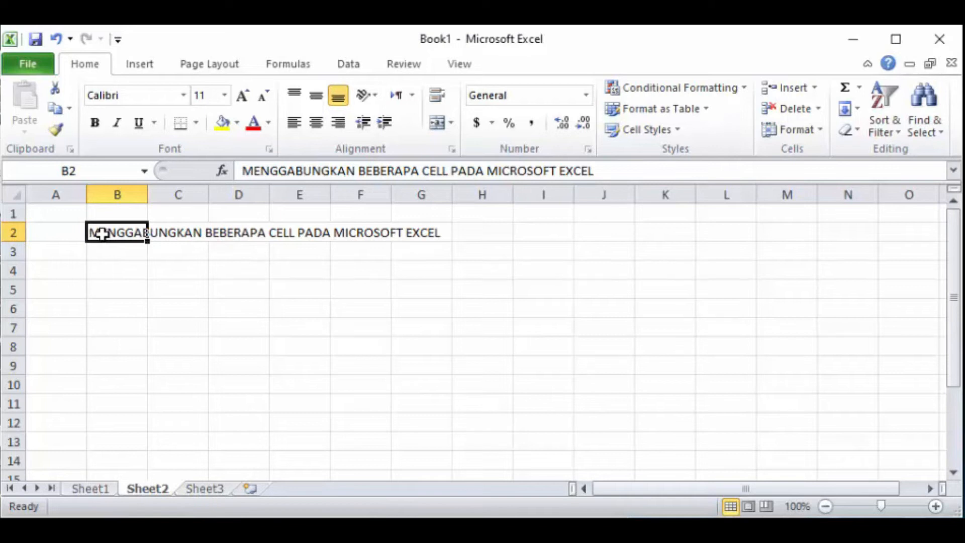
pyautogui.moveTo(102, 234); pyautogui.dragTo(413, 234)
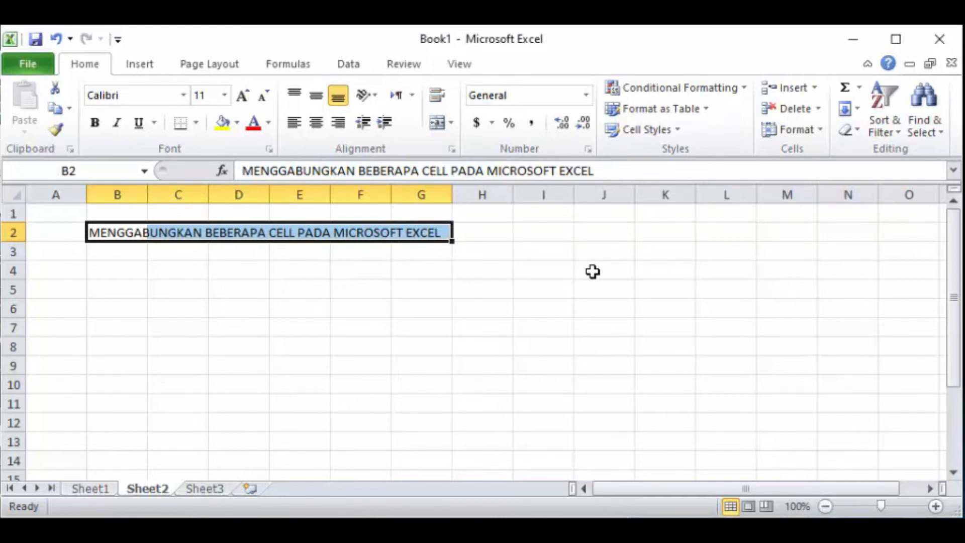
pyautogui.click(440, 121)
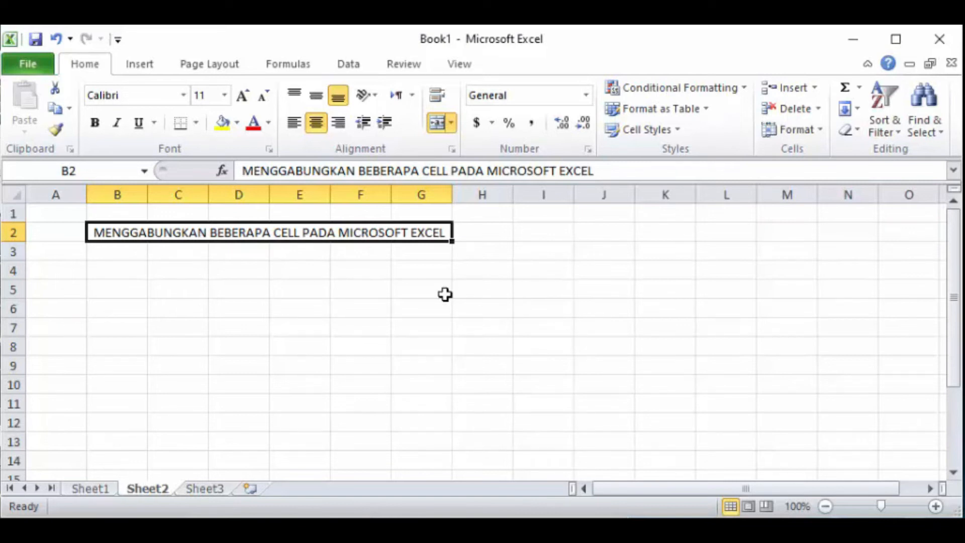
pyautogui.hotkey('ctrl', 'z')
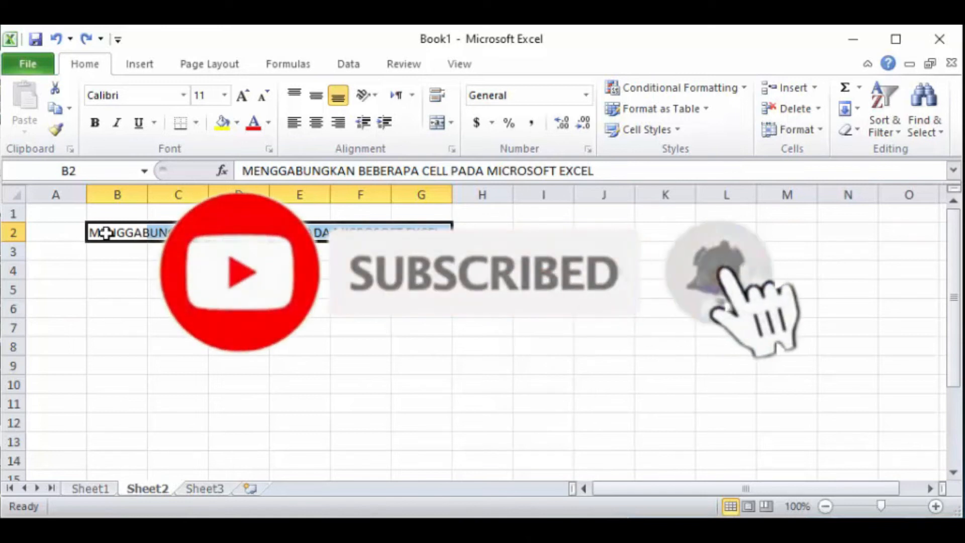
# Step: Merge and center the title across the two-row range B2:G3, and align it vertically to the middle
pyautogui.moveTo(107, 233); pyautogui.dragTo(415, 233)
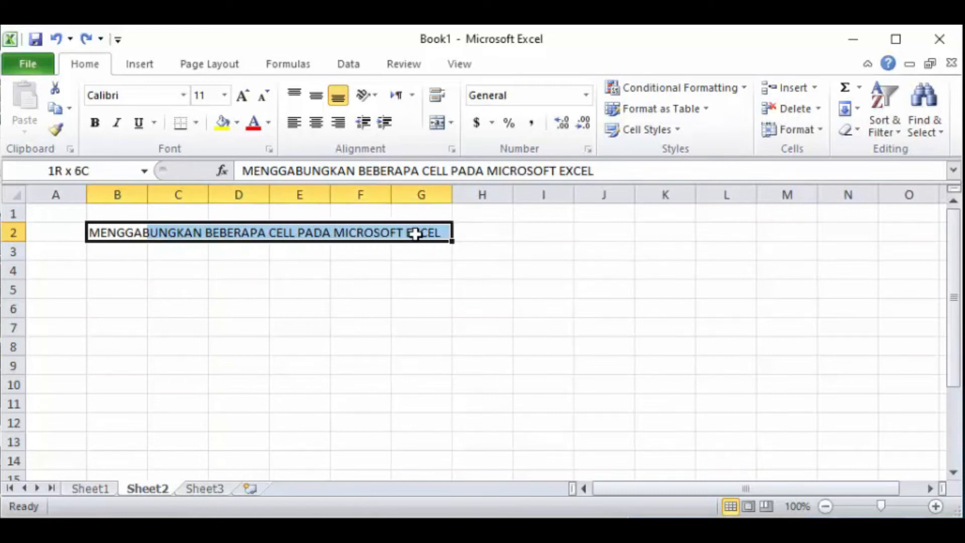
pyautogui.moveTo(415, 234); pyautogui.dragTo(415, 246)
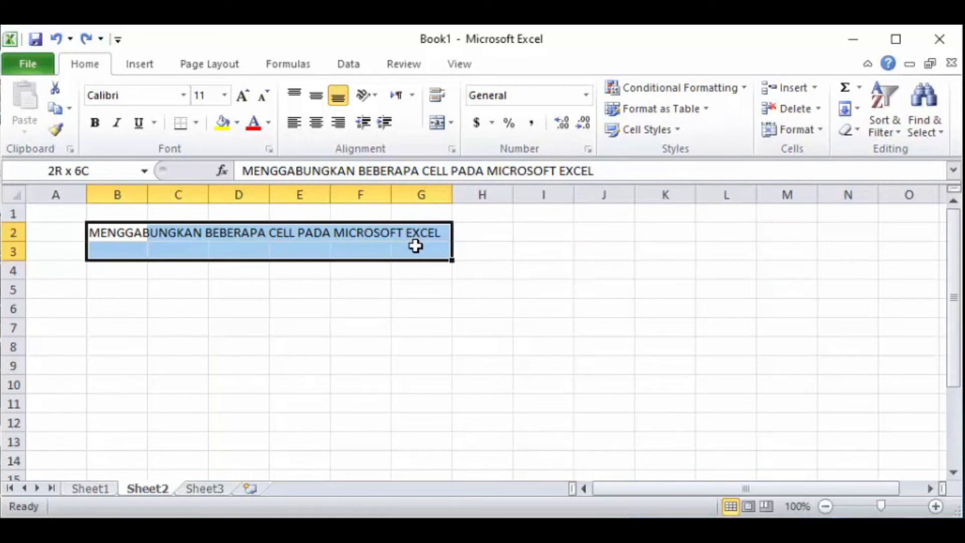
pyautogui.moveTo(415, 245); pyautogui.dragTo(415, 245)
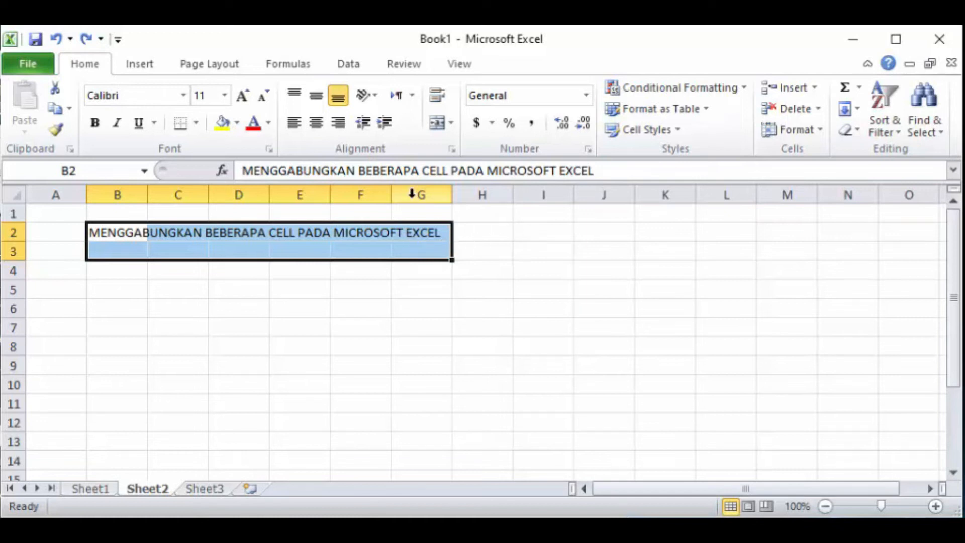
pyautogui.click(438, 123)
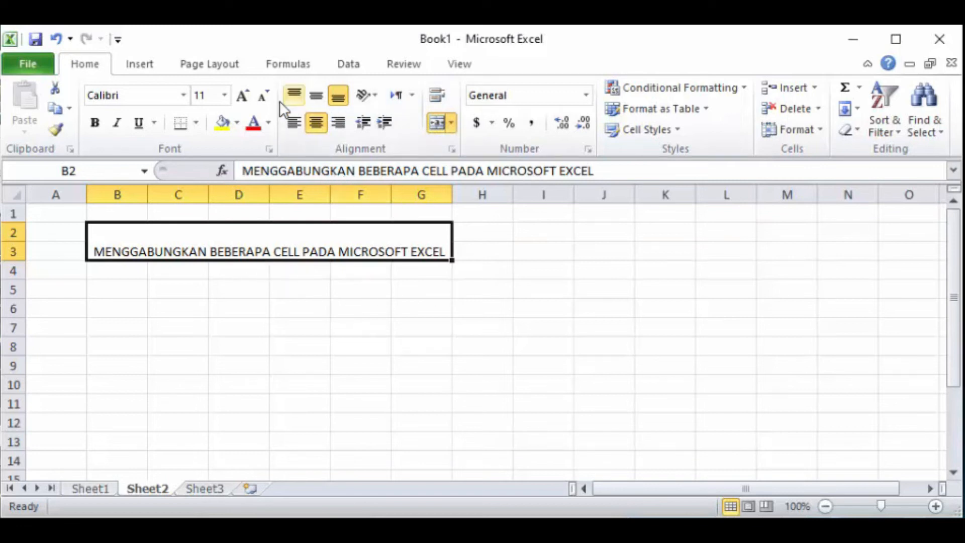
pyautogui.click(319, 97)
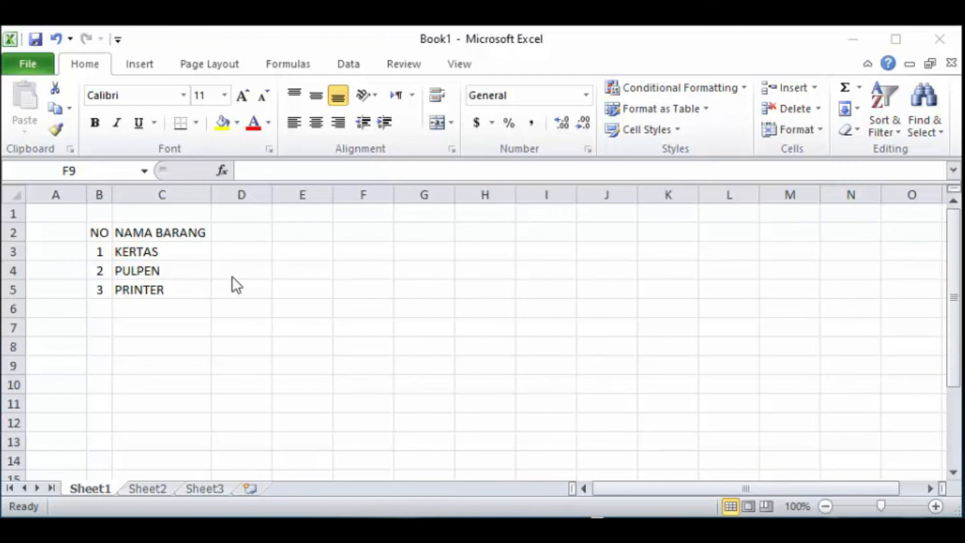
# Step: Enter the text "INI CONTOH WRAP TEXT" in cell B2 of Sheet3
pyautogui.click(157, 491)
pyautogui.click(158, 491)
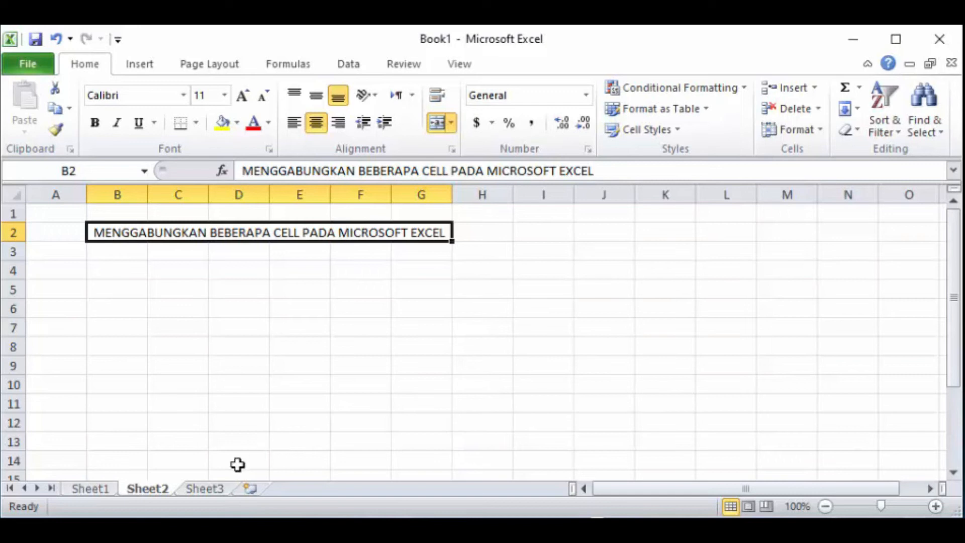
pyautogui.click(208, 487)
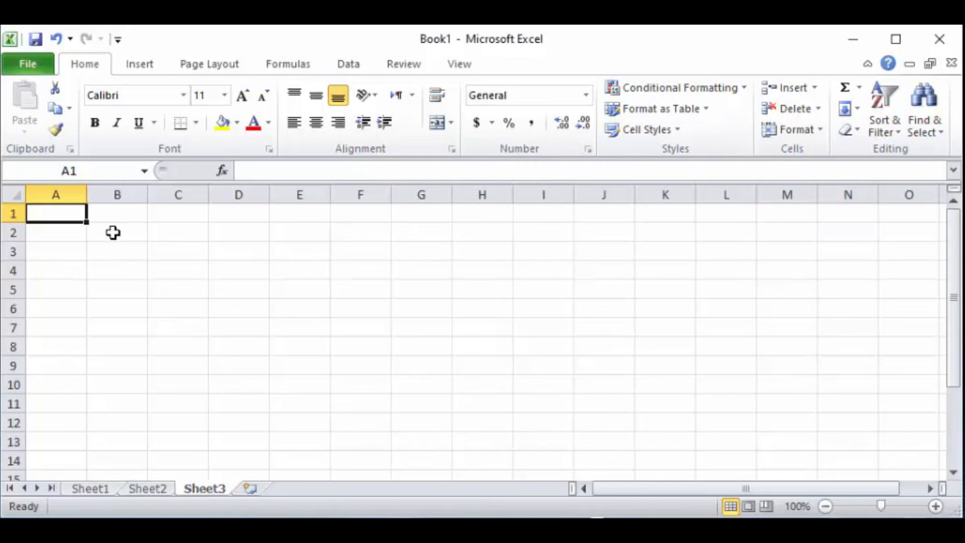
pyautogui.click(116, 237)
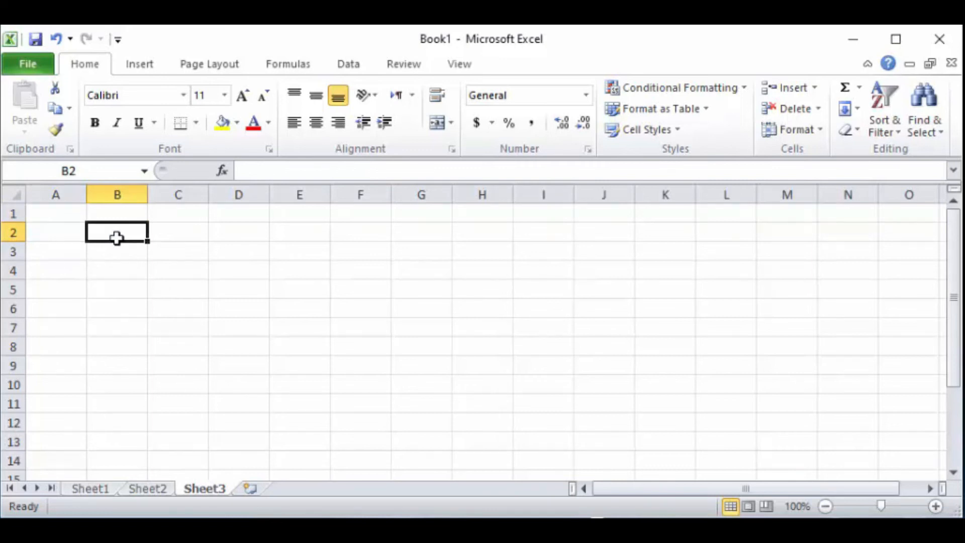
pyautogui.write('INI CONTOH')
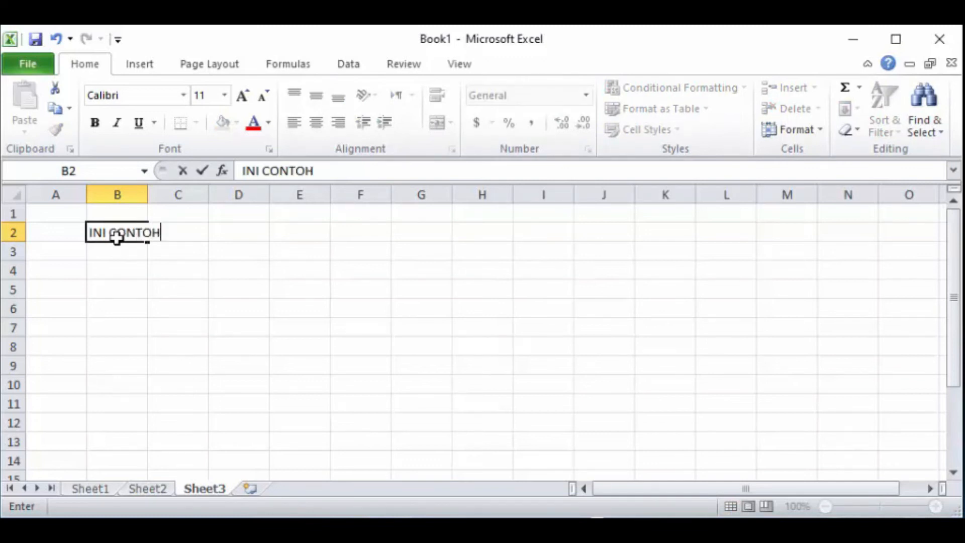
pyautogui.write(' WRAP   TEXT')
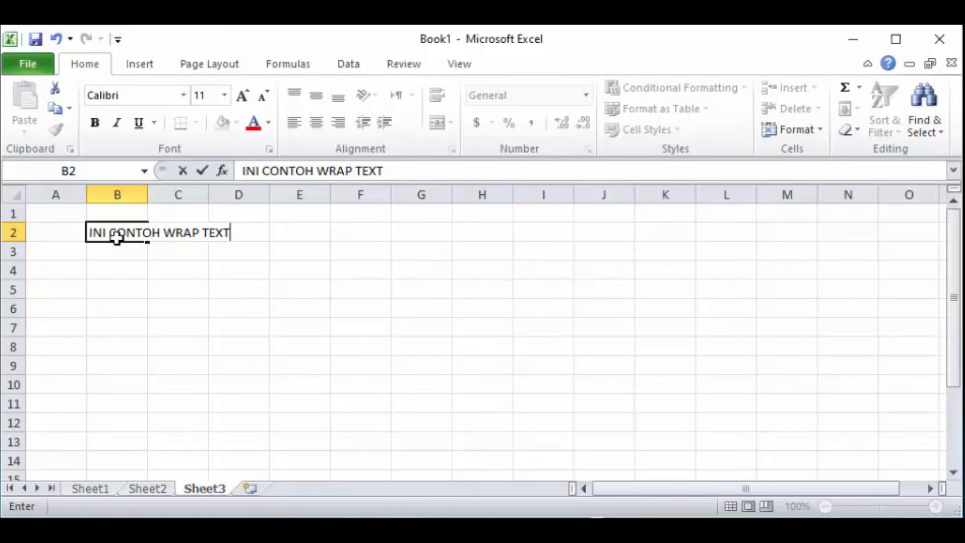
pyautogui.press('Return')
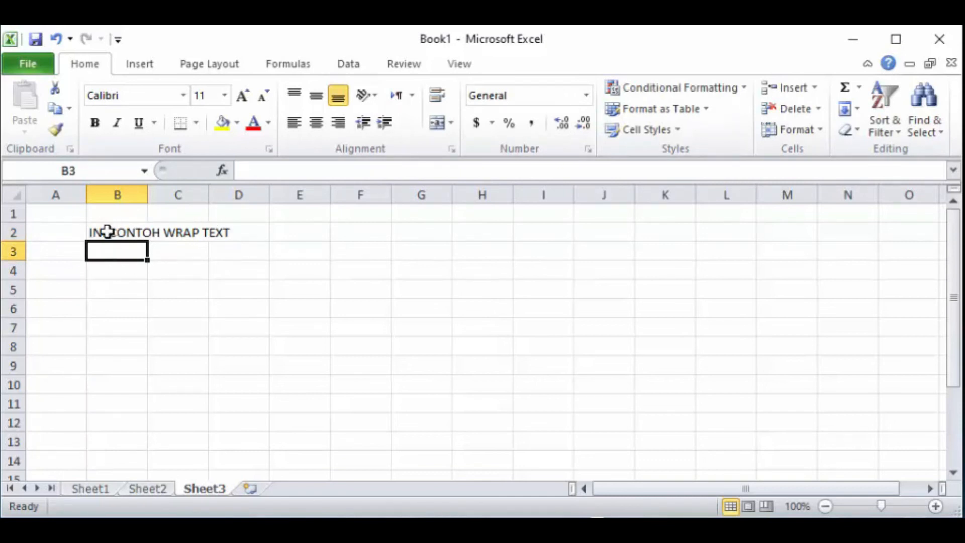
# Step: Try wrapping the text in cell B2 of Sheet3, and undo the wrapping
pyautogui.click(107, 232)
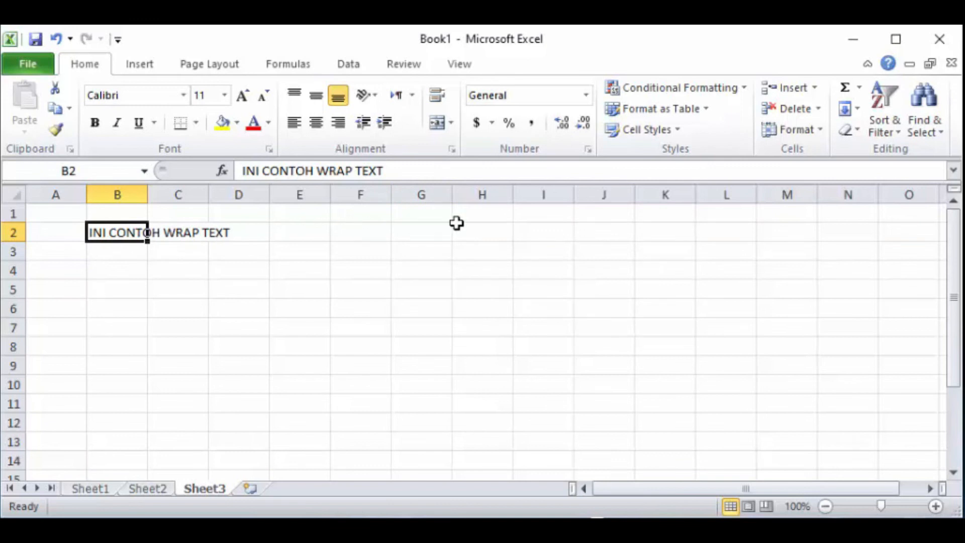
pyautogui.click(436, 99)
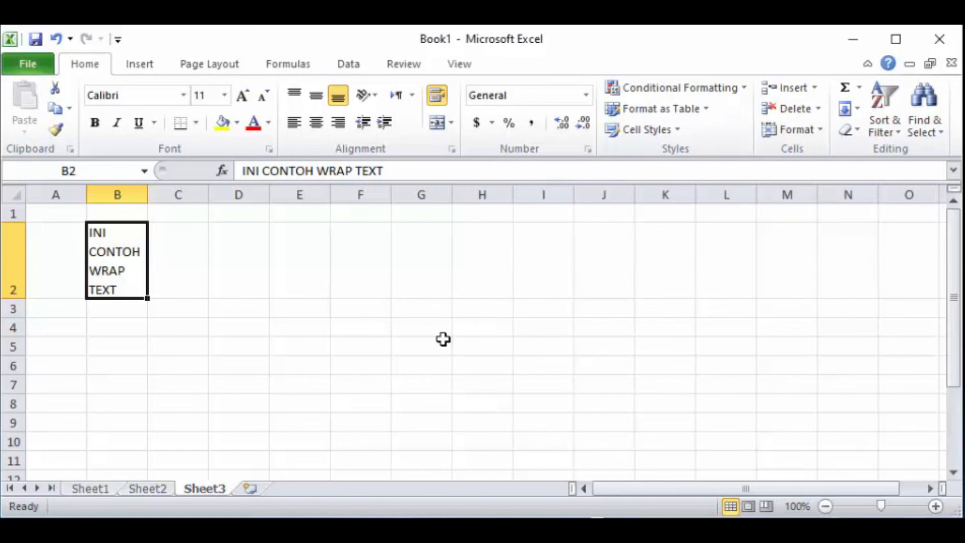
pyautogui.hotkey('ctrl', 'z')
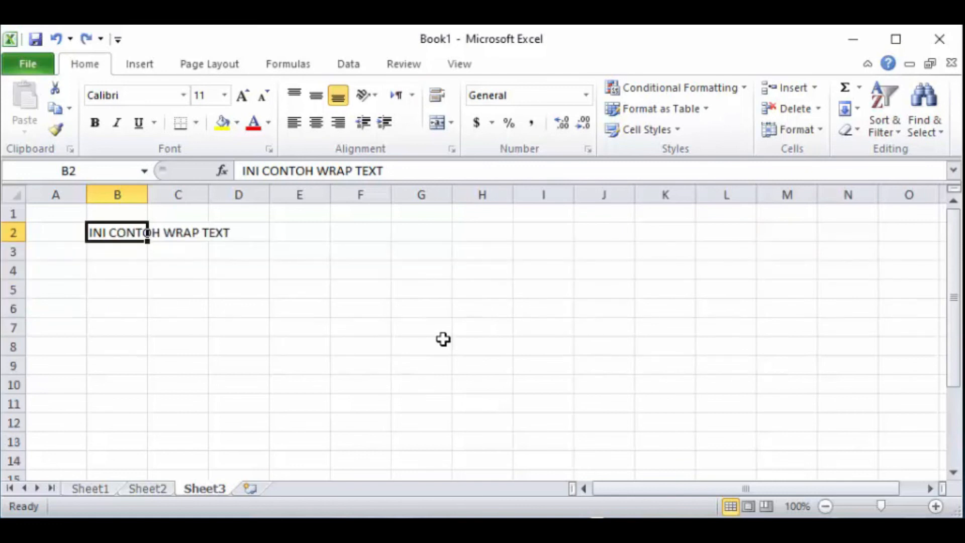
# Step: Apply Wrap Text to cell B2, which holds "INI CONTOH WRAP TEXT"
pyautogui.click(308, 372)
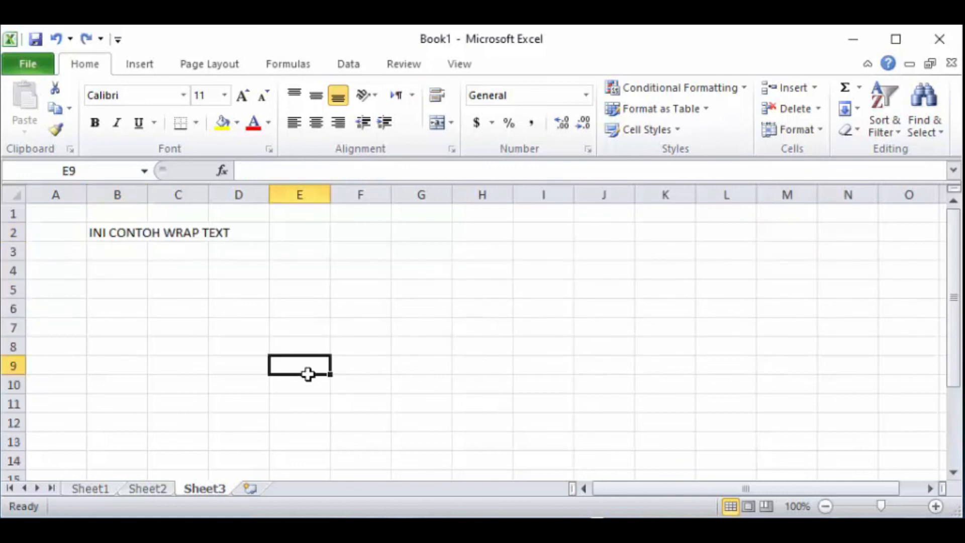
pyautogui.click(113, 233)
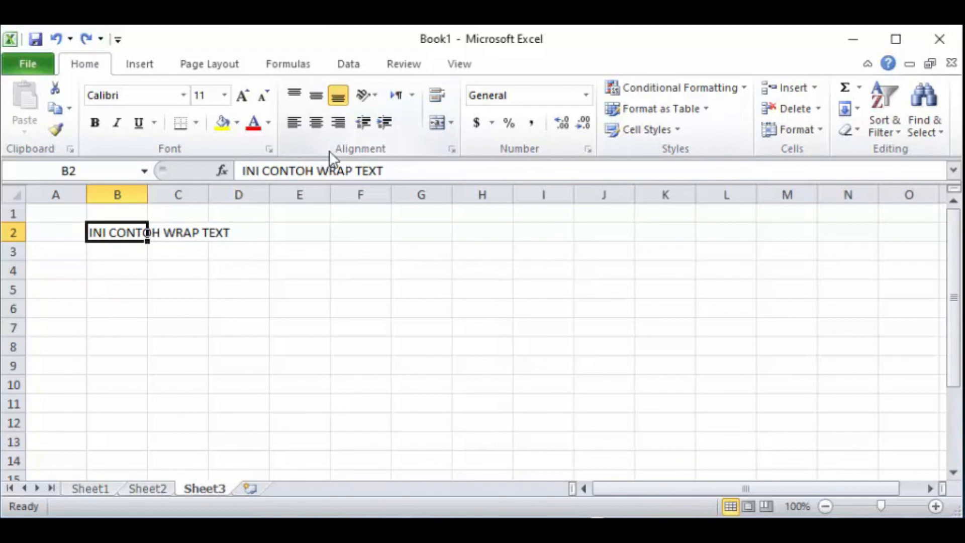
pyautogui.click(436, 98)
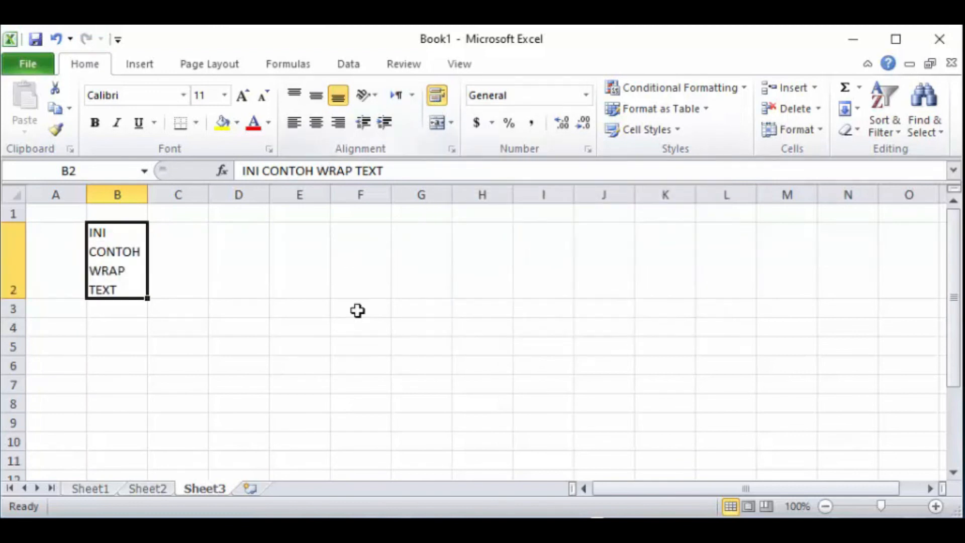